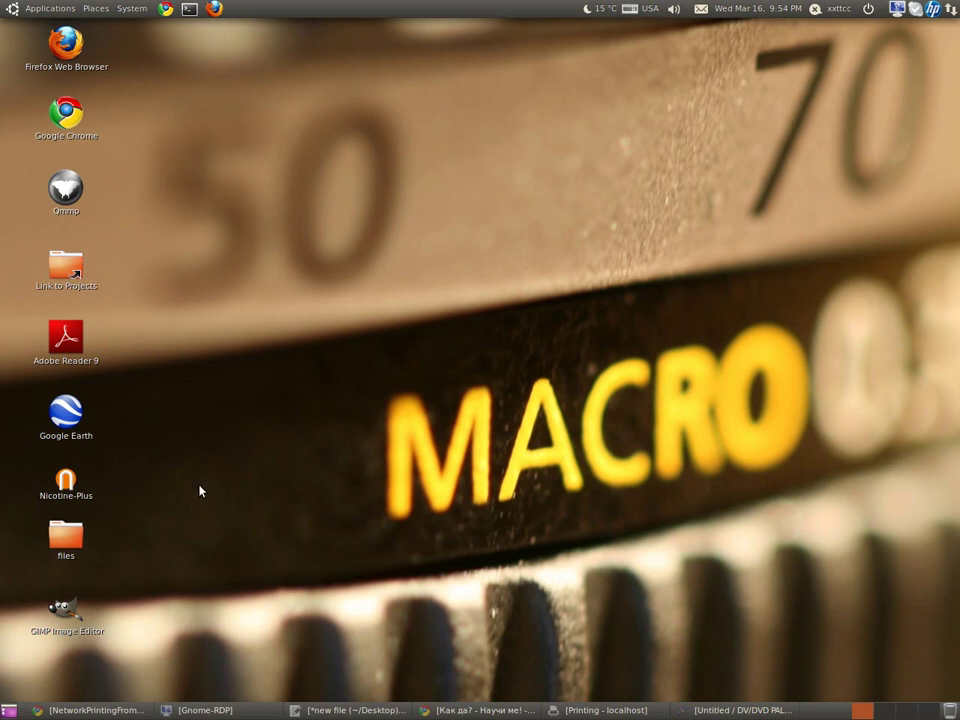
Step: Review the LaserJet P1005's status history, toner level, print settings and queue controls in the device manager
left_click(88, 710)
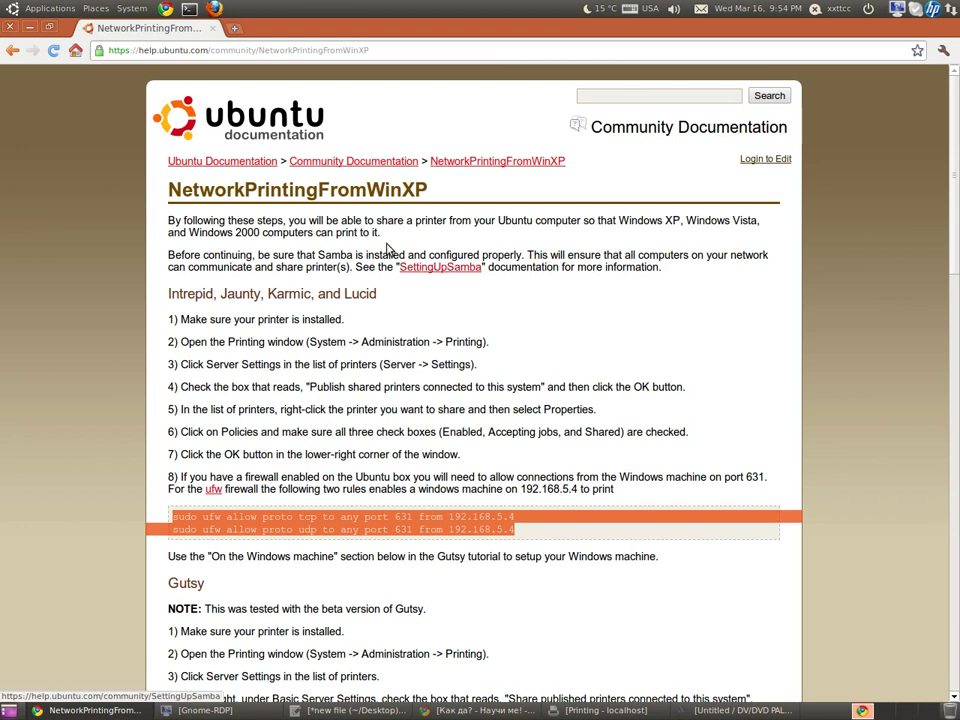
left_click(31, 31)
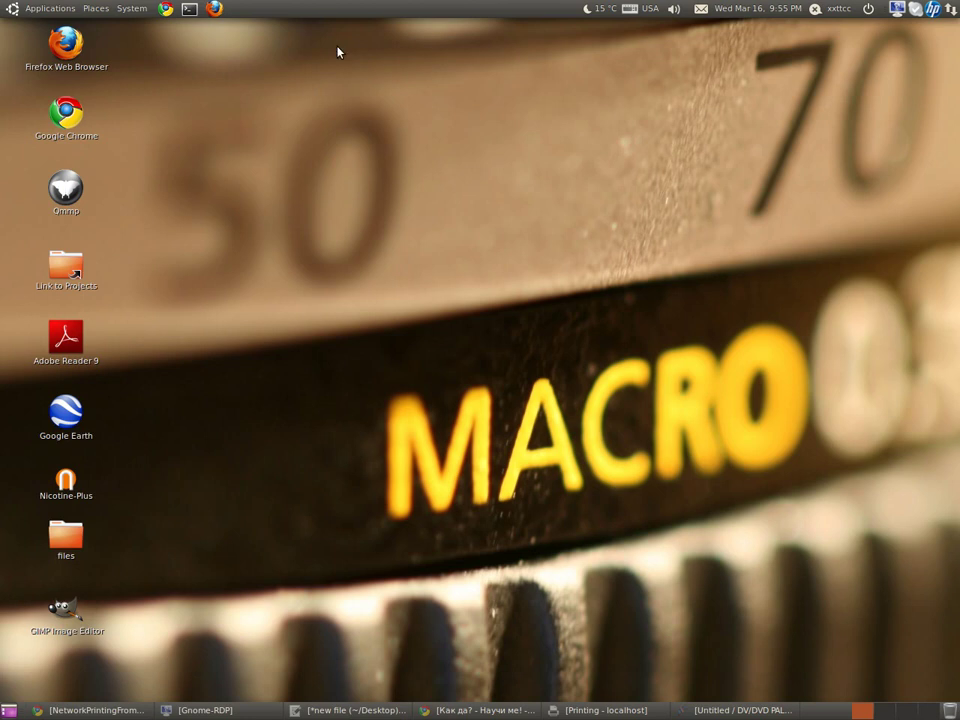
left_click(933, 10)
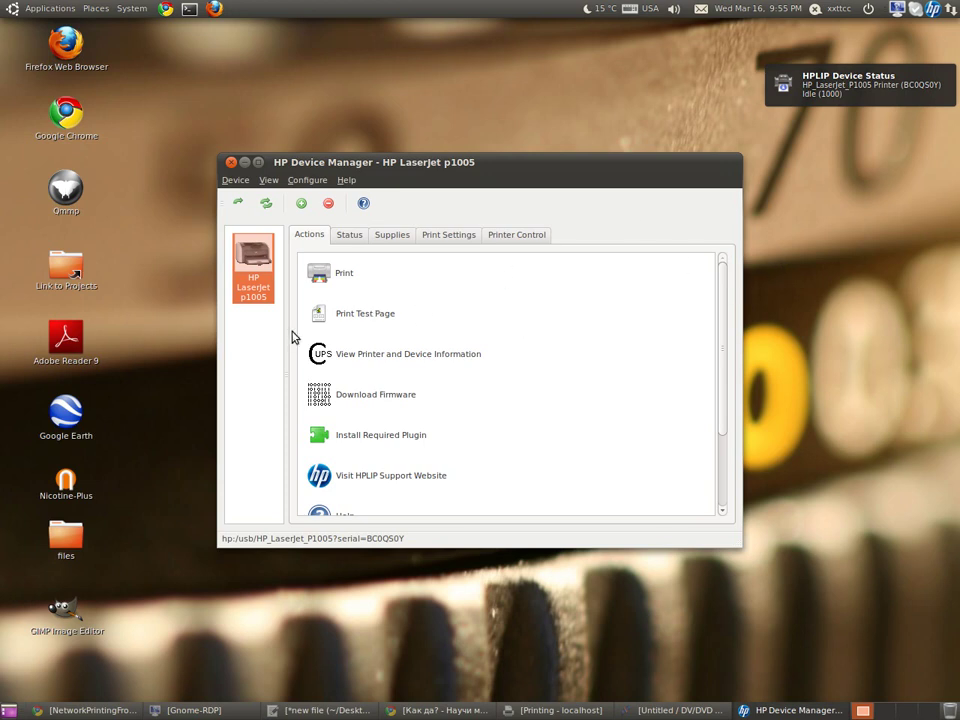
left_click(349, 238)
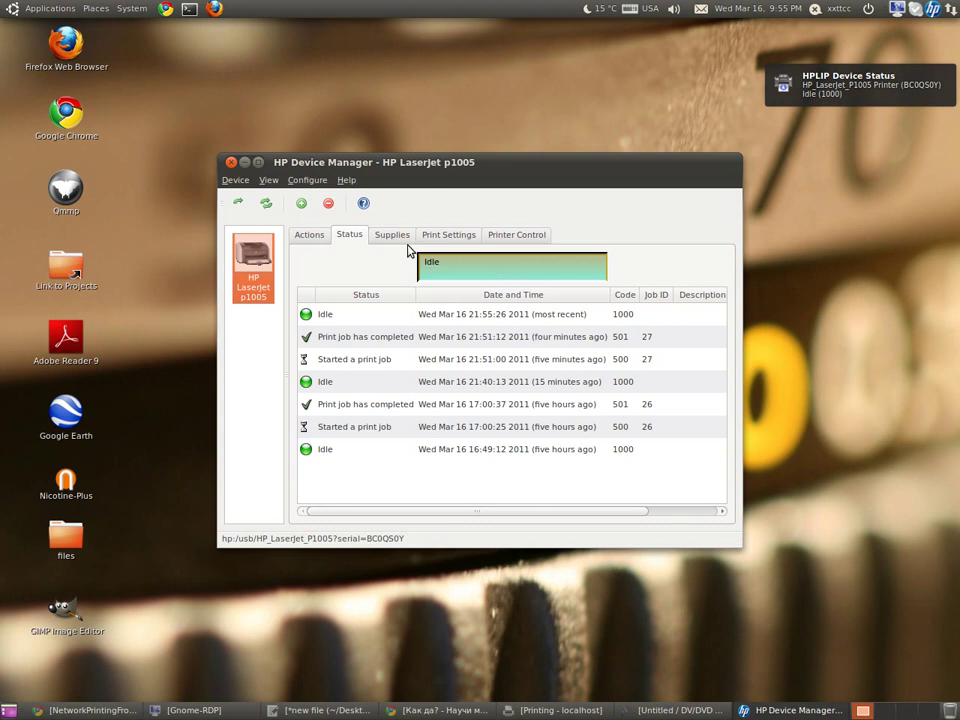
left_click(393, 240)
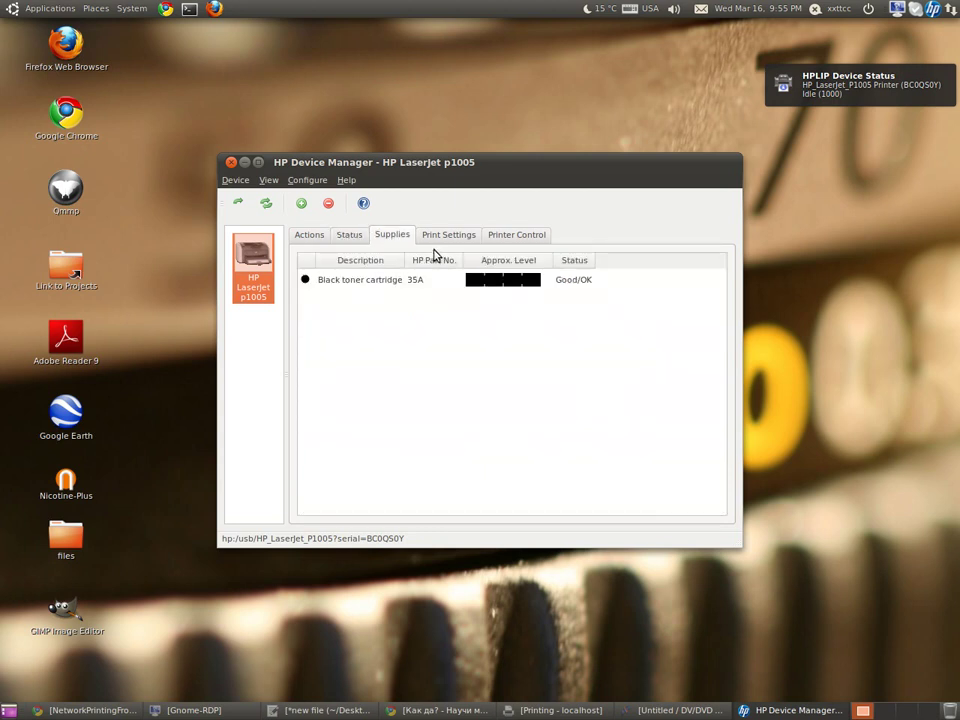
left_click(437, 240)
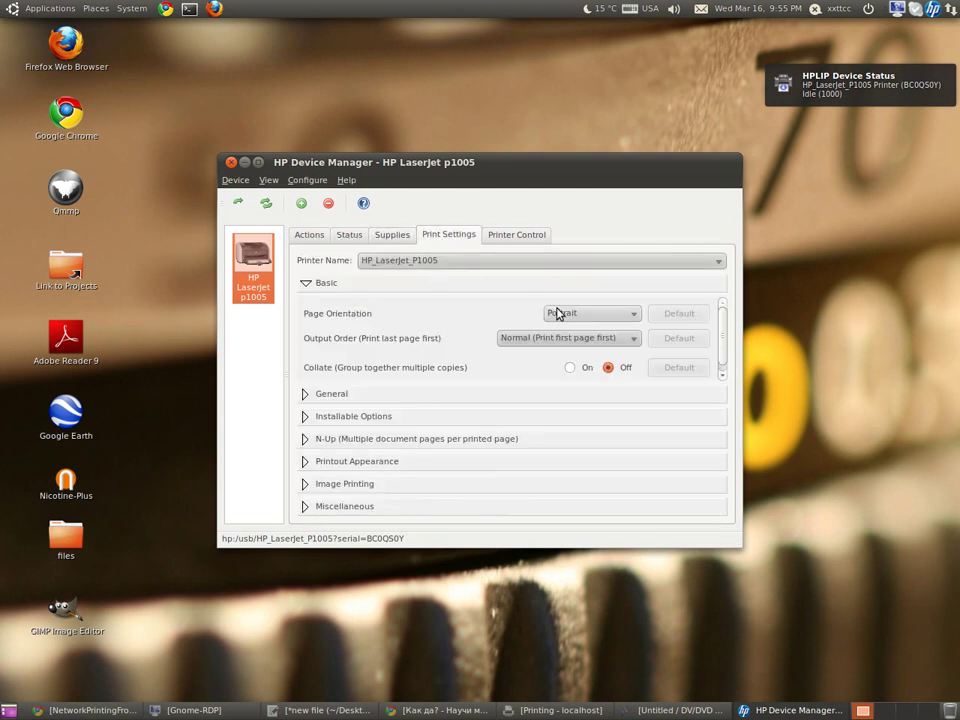
left_click(310, 393)
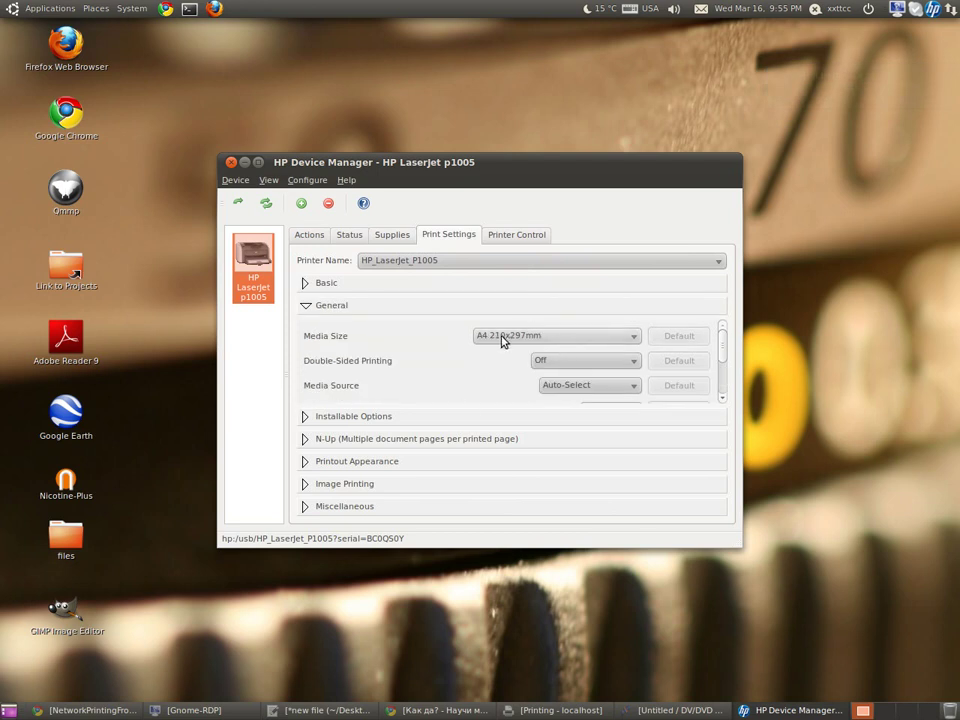
left_click(510, 238)
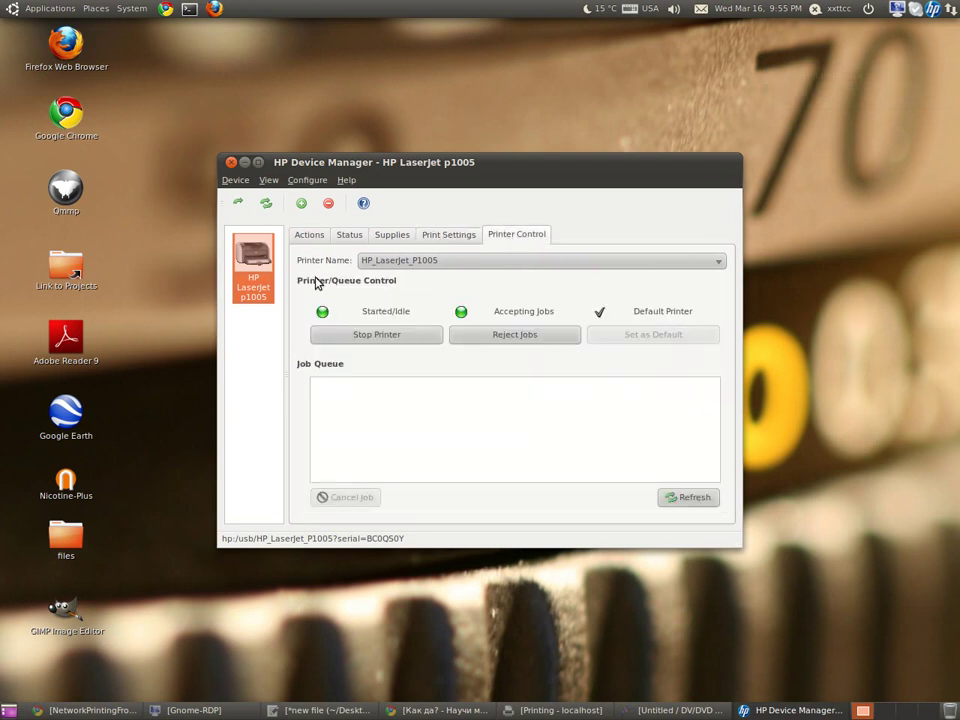
left_click(310, 236)
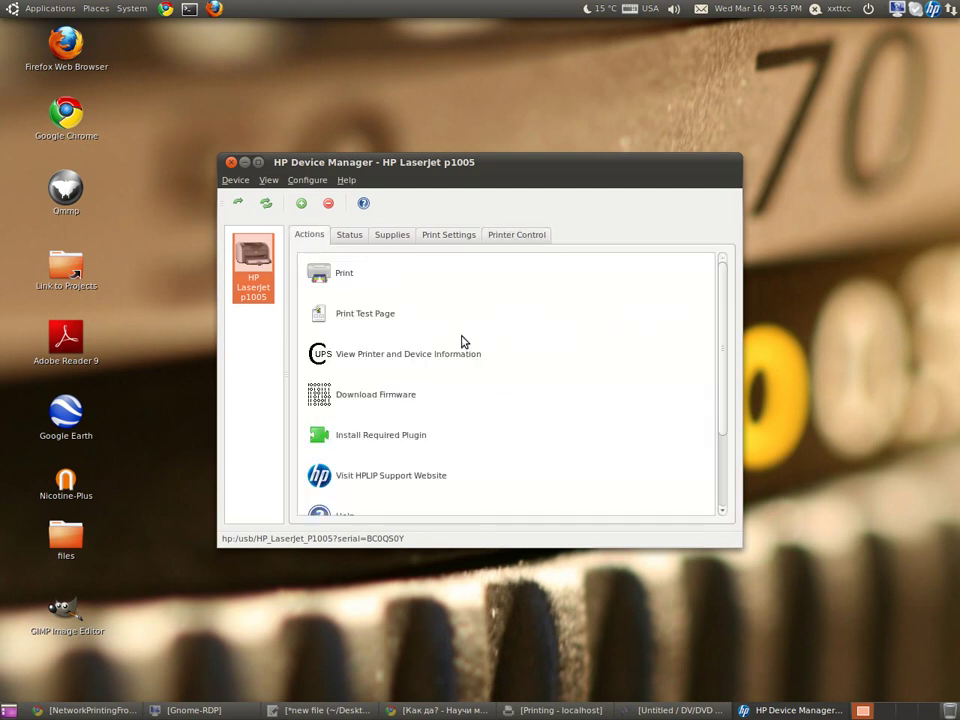
left_click(231, 162)
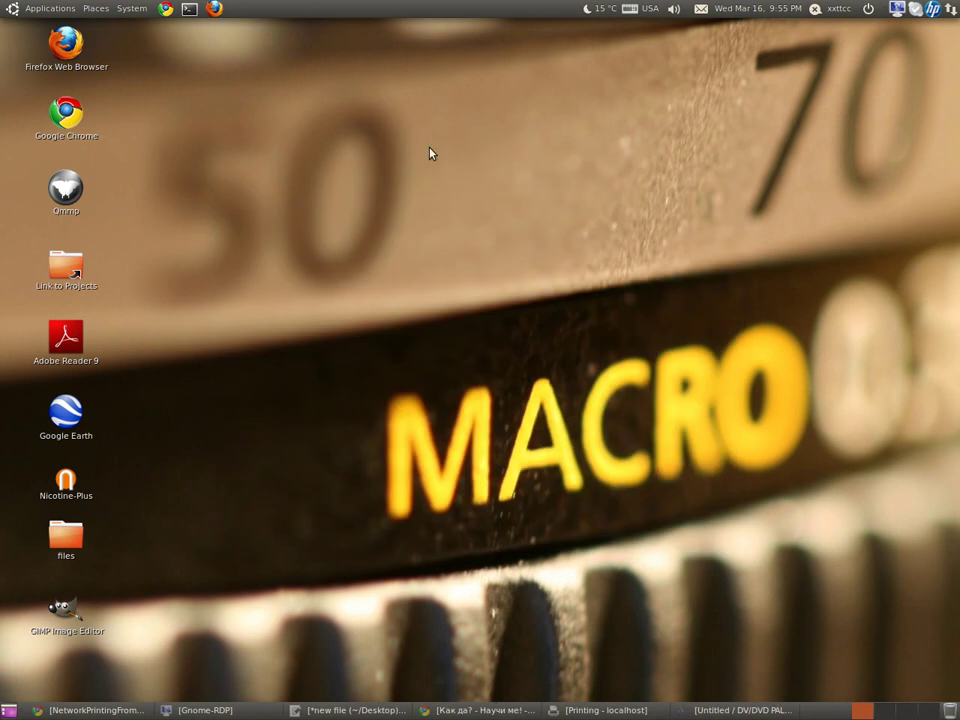
Step: Launch Printing and check HP_LaserJet_P1005's policies show enabled, accepting jobs and shared, changing nothing
left_click(132, 10)
mouse_move(140, 45)
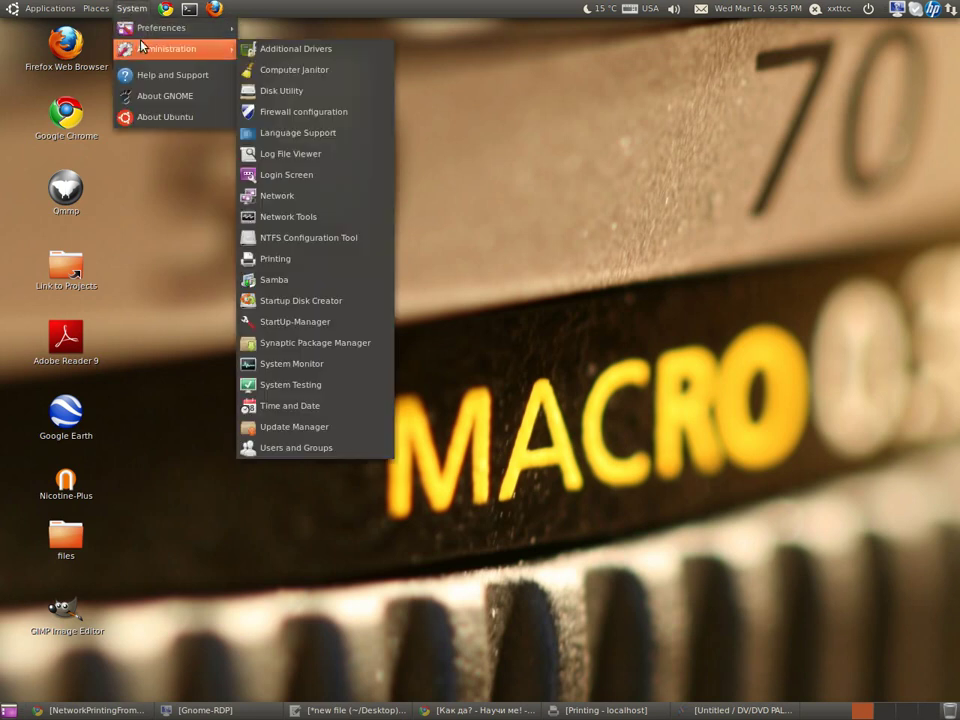
left_click(287, 258)
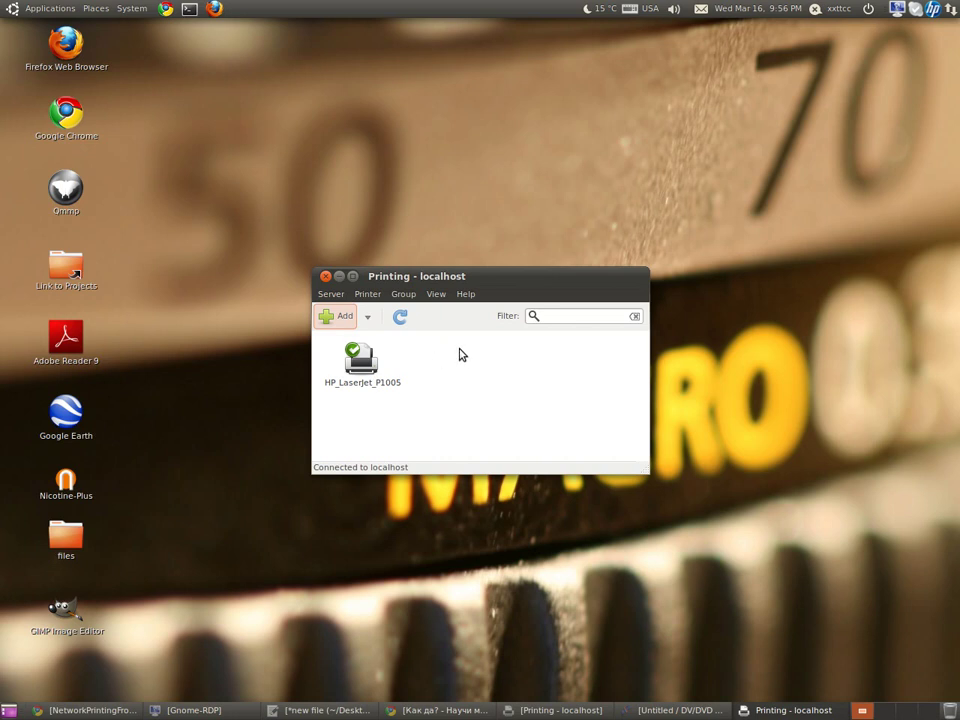
right_click(366, 365)
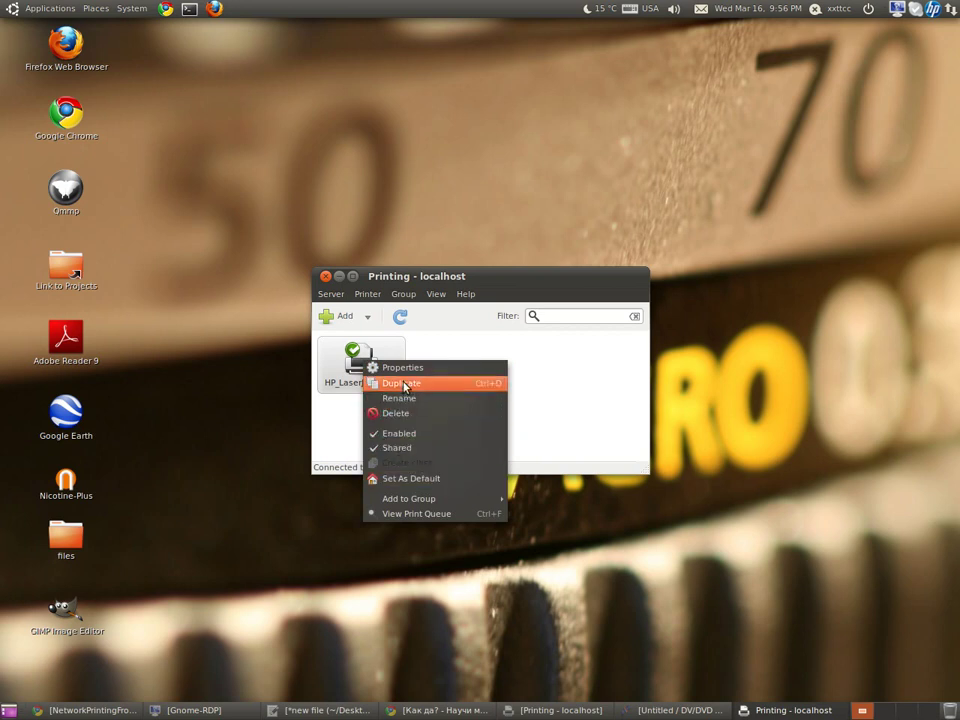
left_click(404, 372)
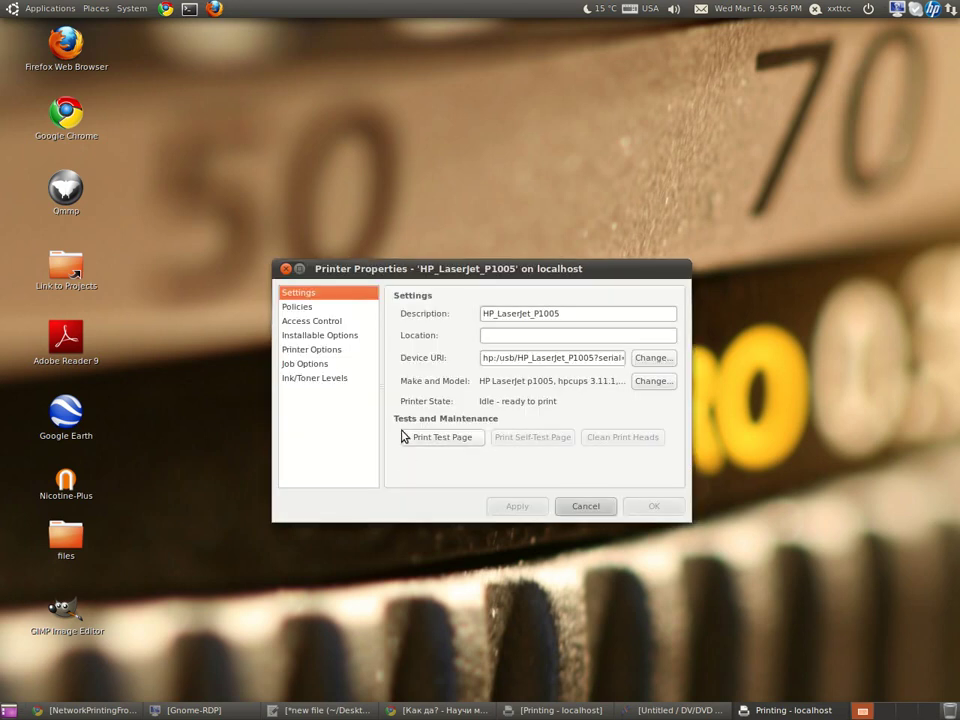
left_click(297, 309)
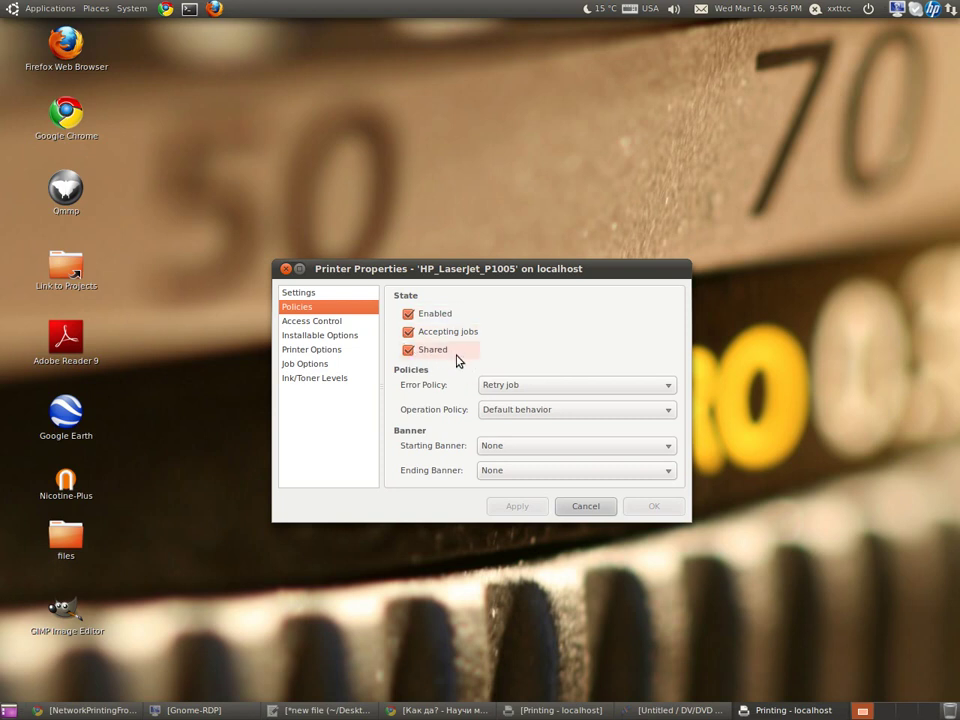
left_click(600, 508)
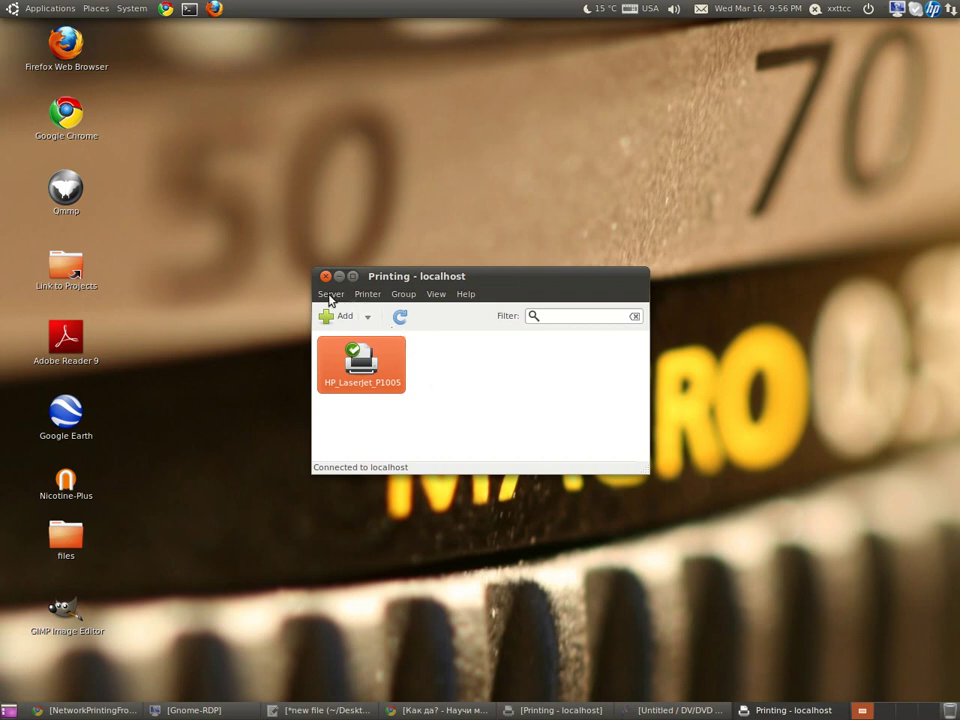
Step: Recheck HP_LaserJet_P1005's state and sharing policies without changing anything
right_click(360, 363)
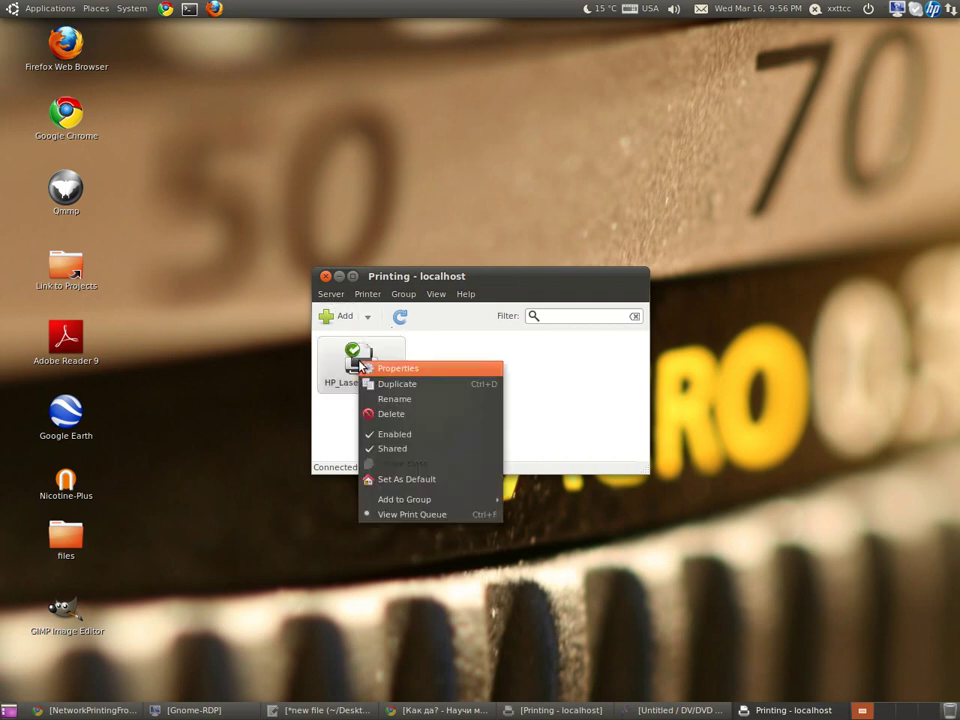
left_click(378, 369)
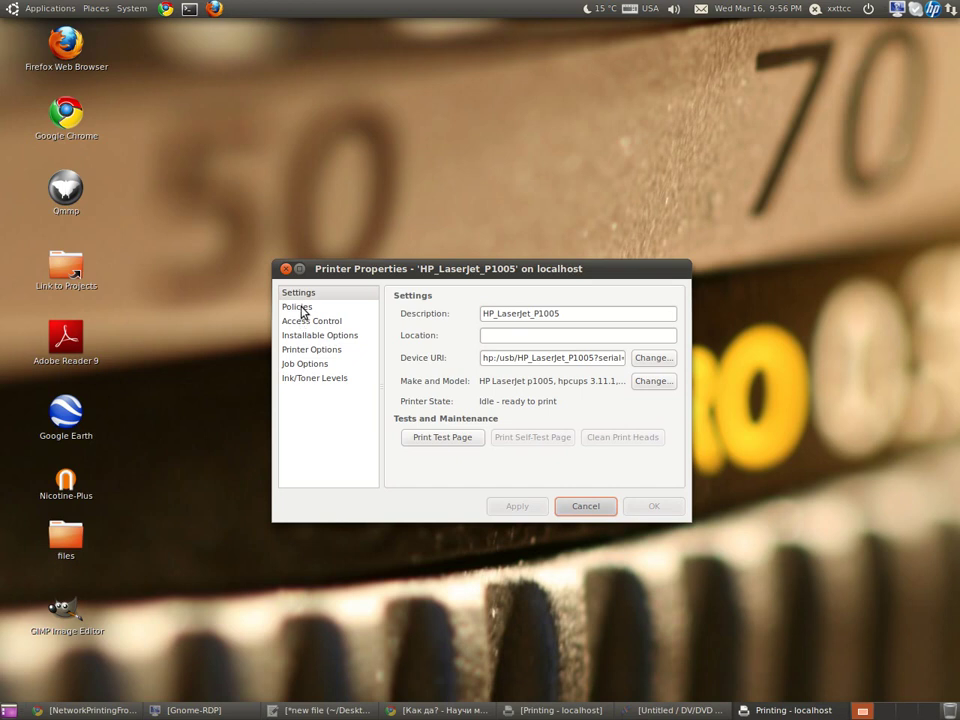
left_click(300, 307)
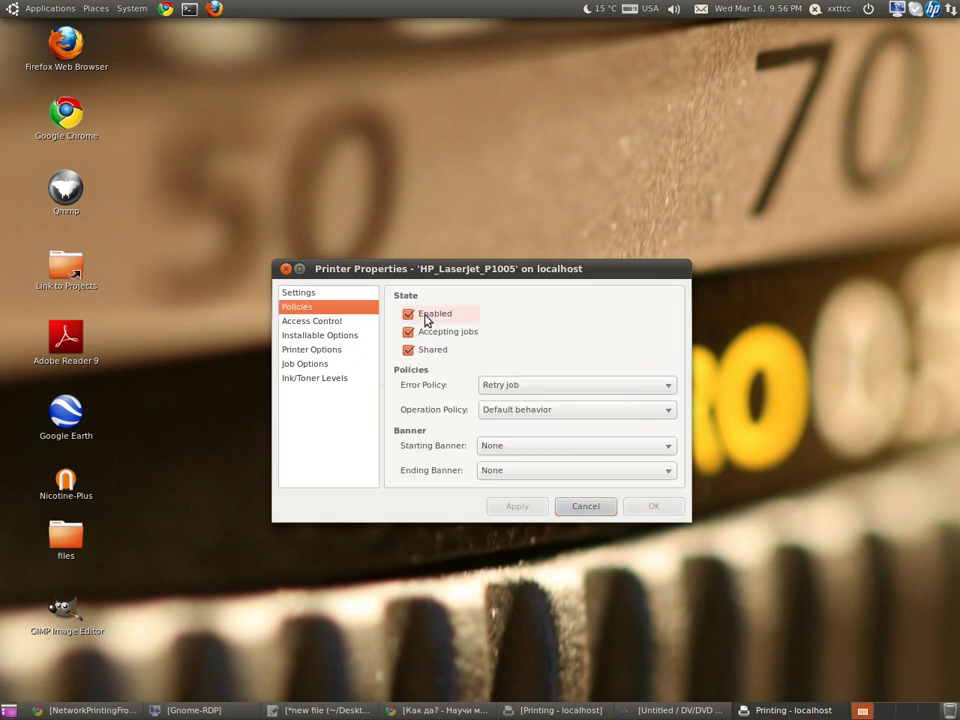
left_click(567, 508)
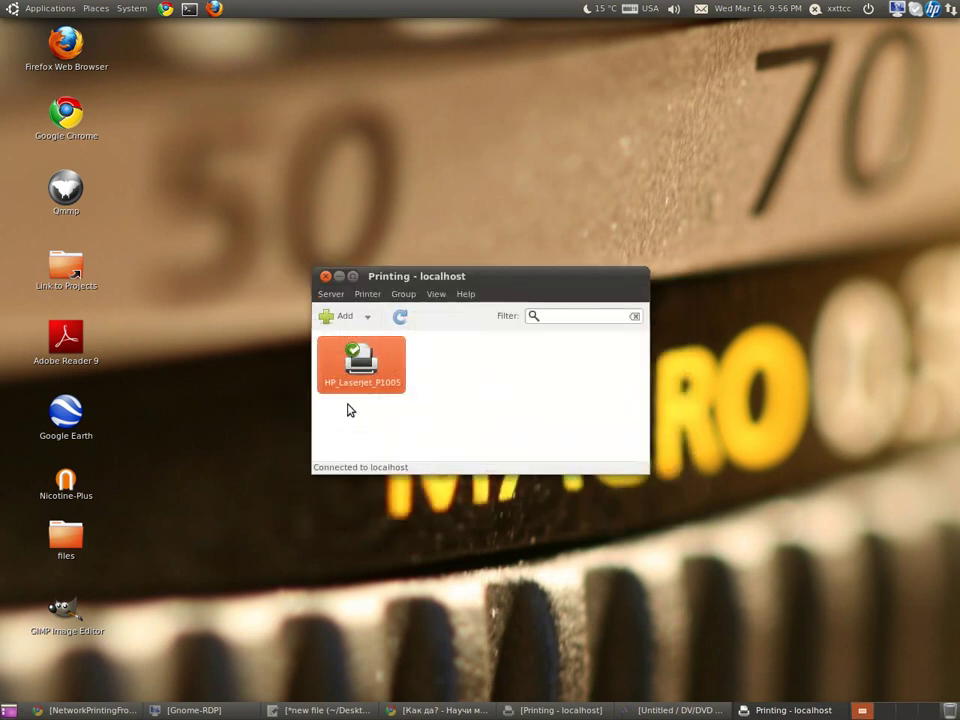
Step: Confirm the server settings with 'Publish shared printers' enabled and close the Printing window
left_click(332, 296)
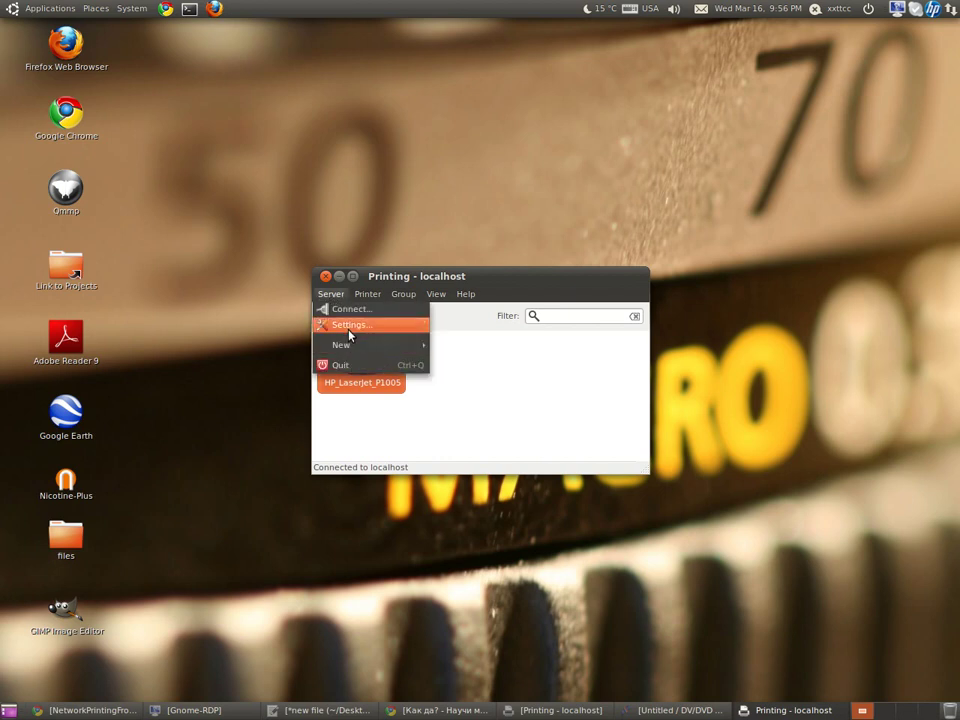
left_click(349, 331)
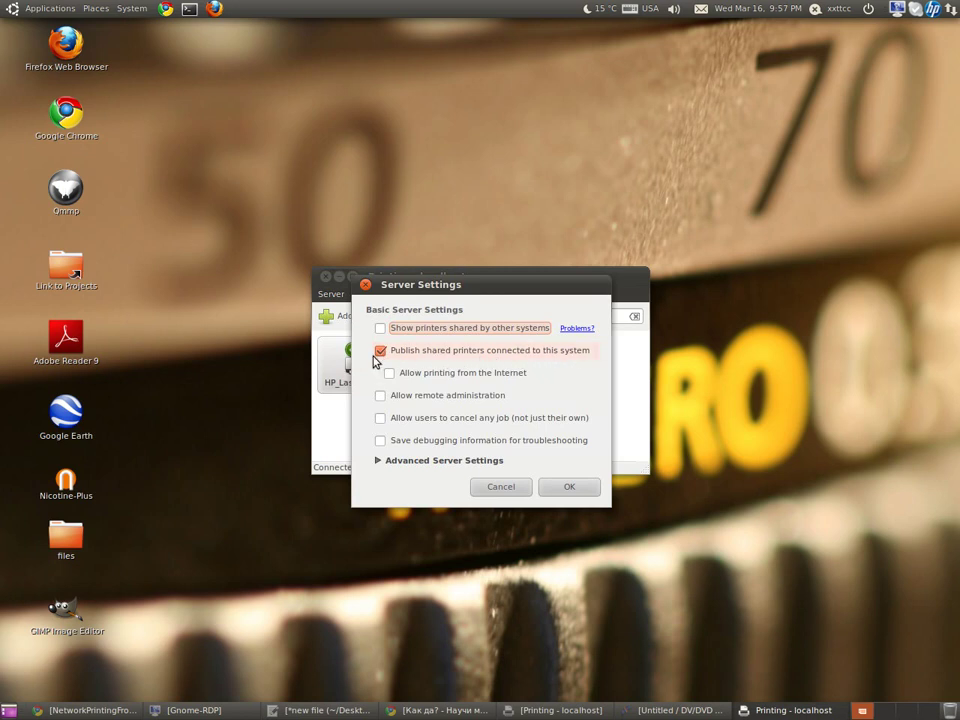
left_click(578, 491)
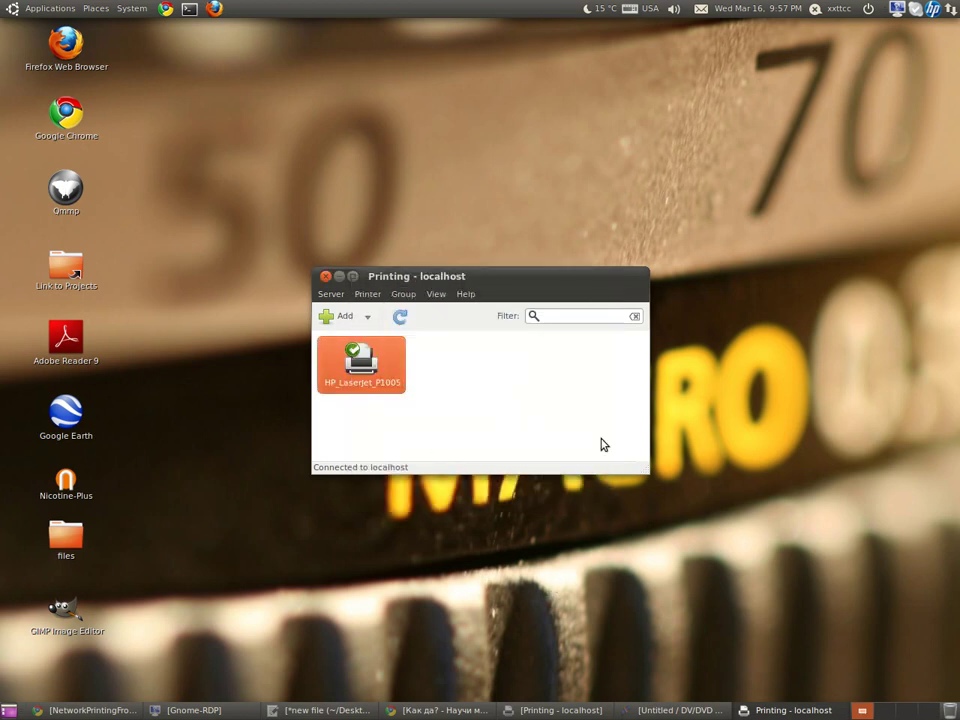
left_click(325, 279)
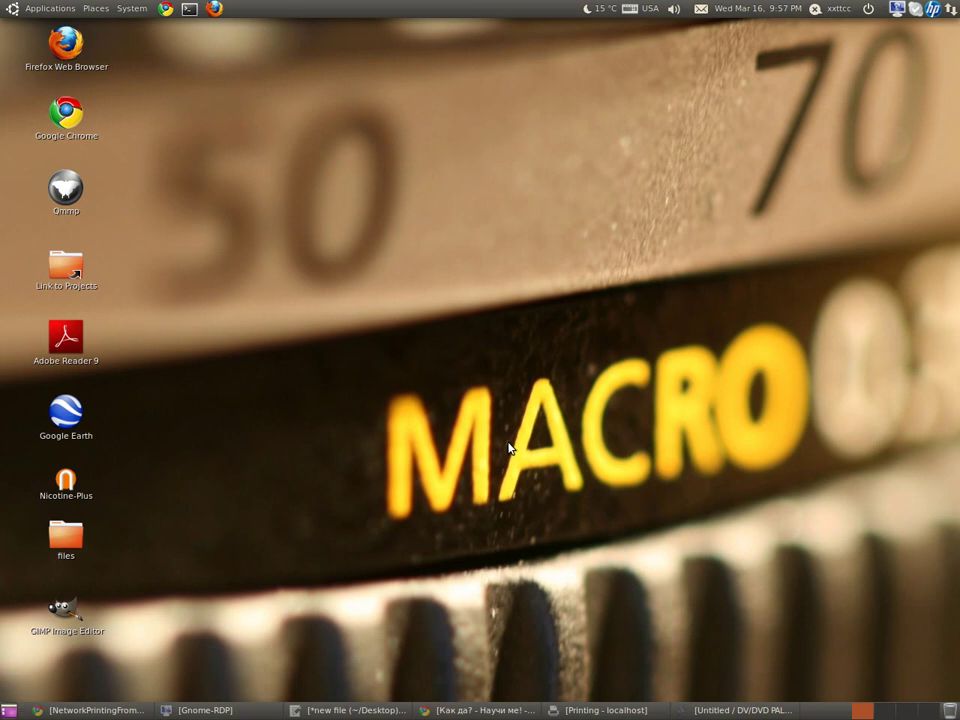
Step: Open a terminal beside the gedit notes holding the two ufw port 631 rules for 192.168.5.4
left_click(189, 10)
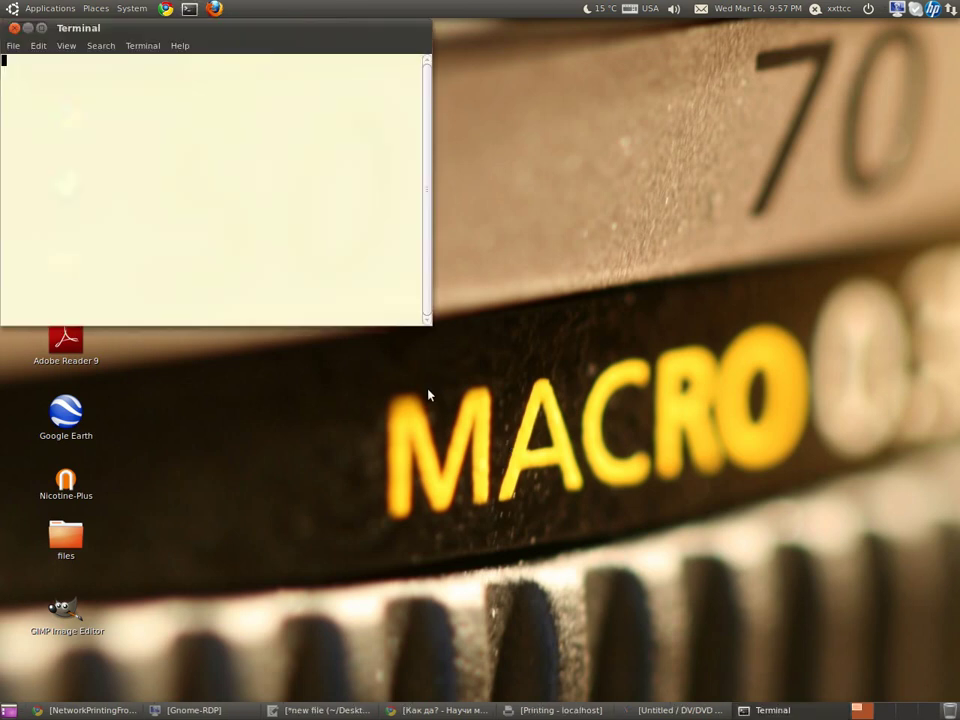
left_click_drag(151, 28, 587, 105)
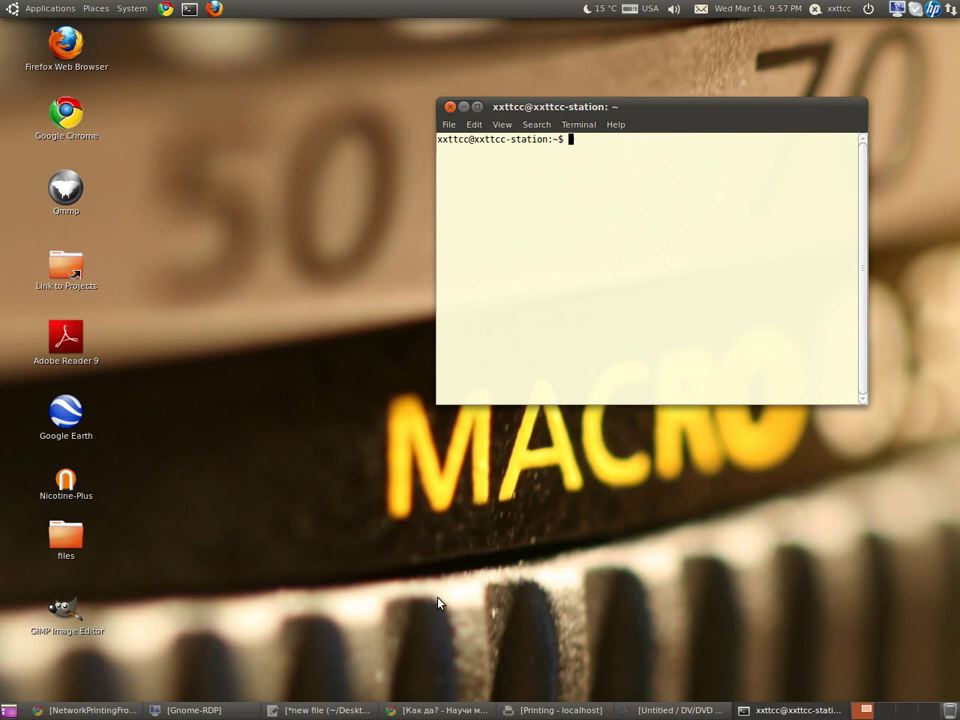
left_click(339, 710)
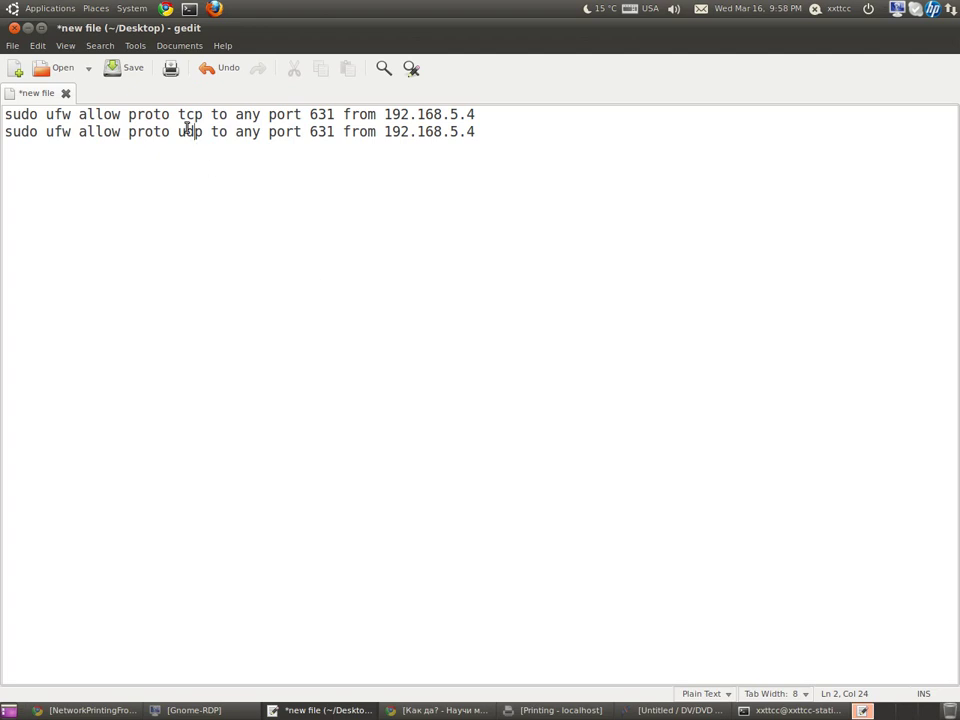
Step: Close the ufw notes in gedit without saving, then close the terminal window
left_click_drag(178, 114, 196, 114)
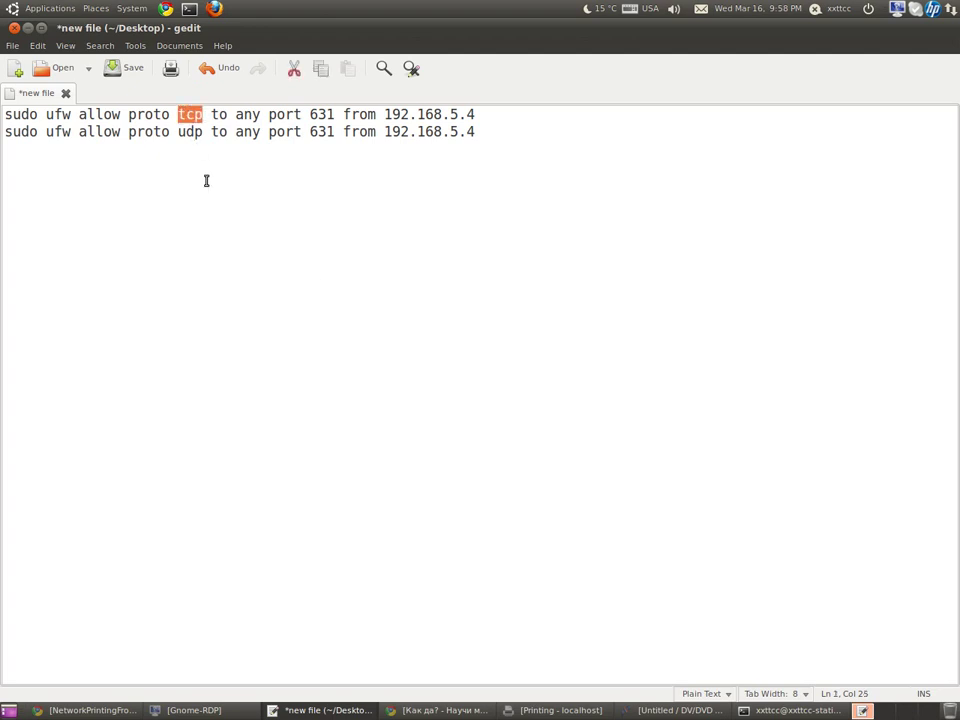
left_click(180, 133)
double_click(180, 133)
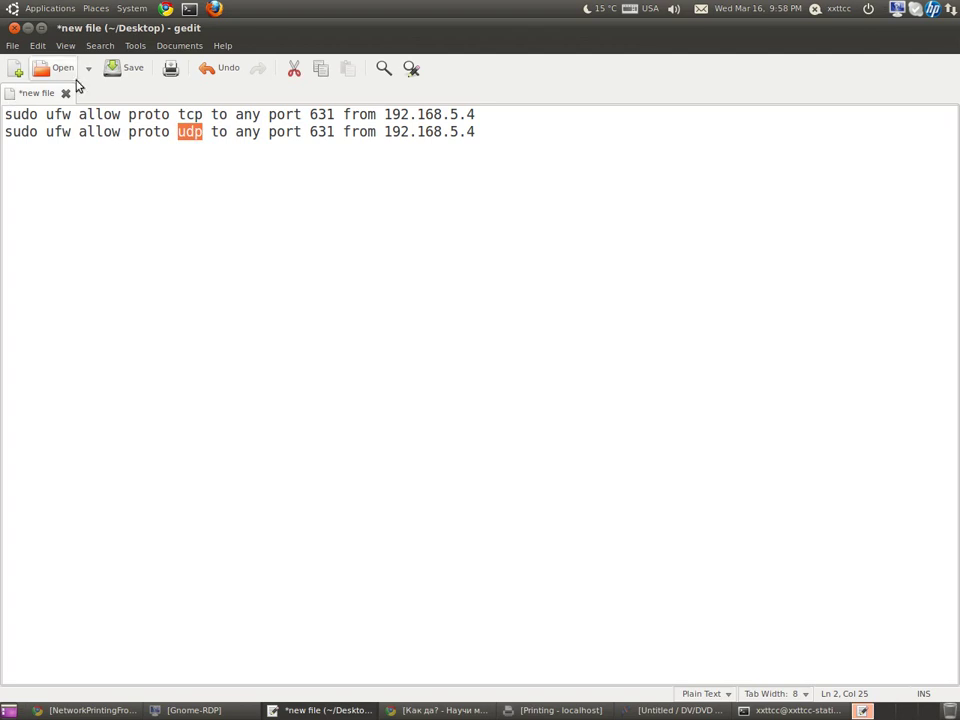
key("ctrl+w")
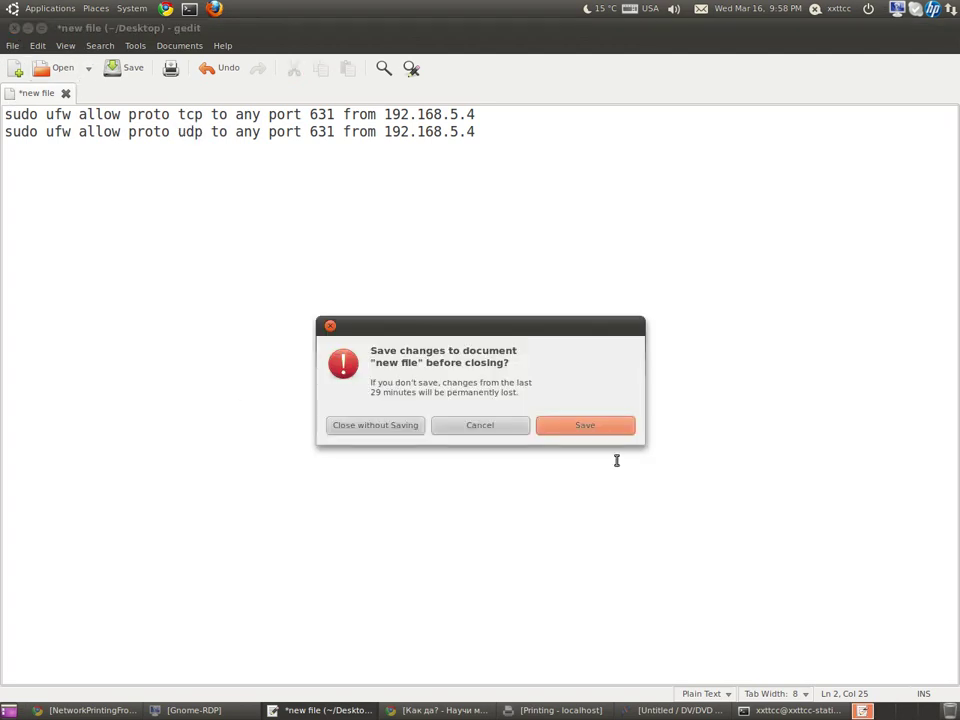
left_click(399, 430)
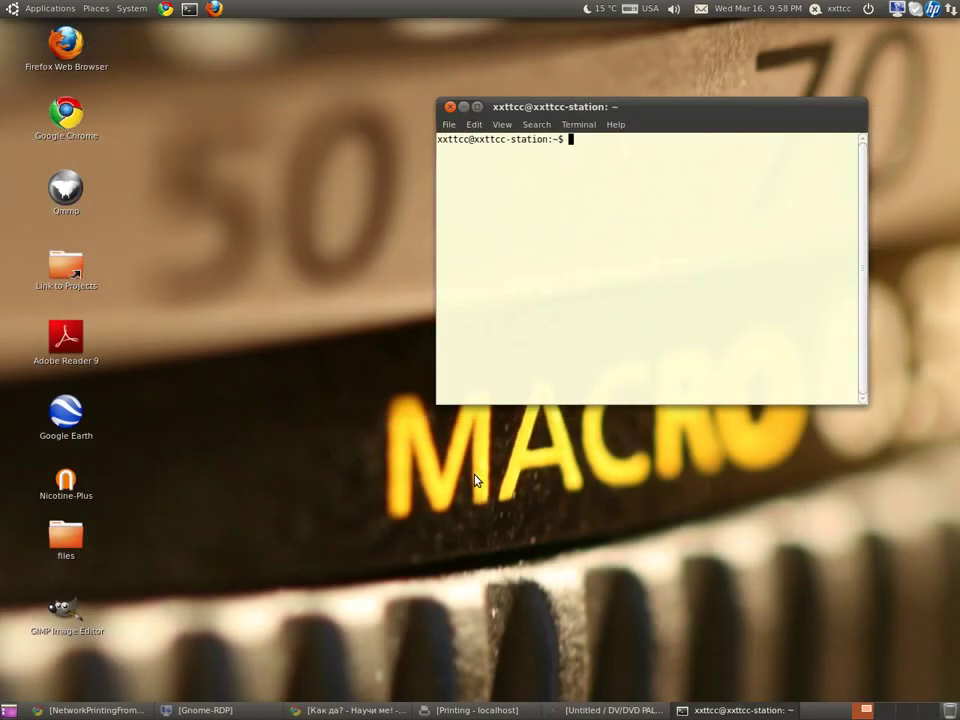
left_click(450, 107)
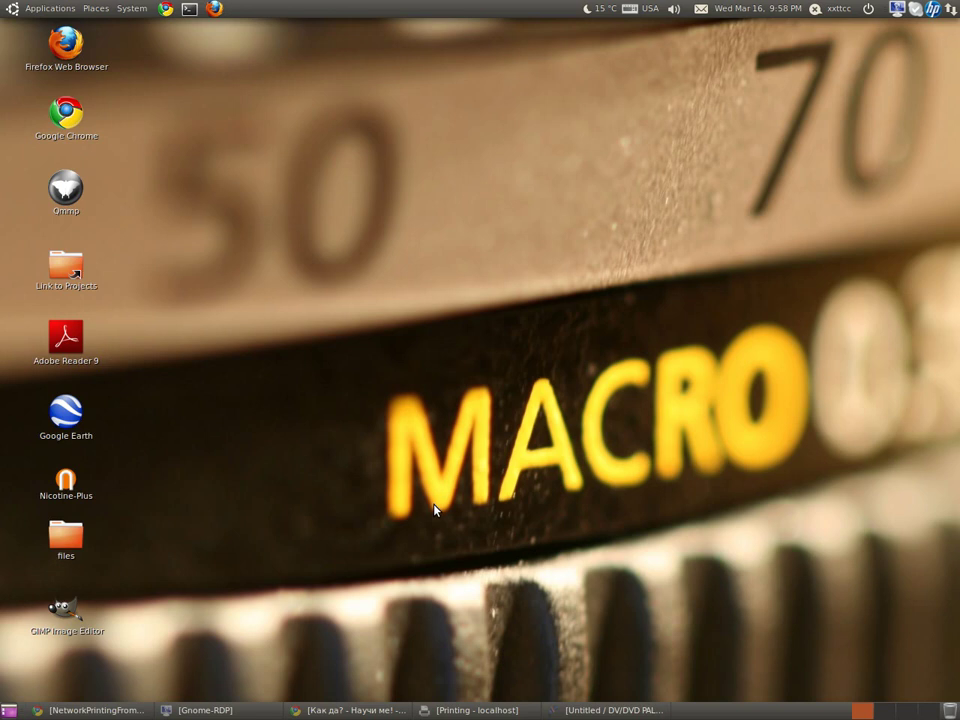
Step: Connect to the saved 'win' session at 192.168.1.150 and log in with the account password
left_click(205, 710)
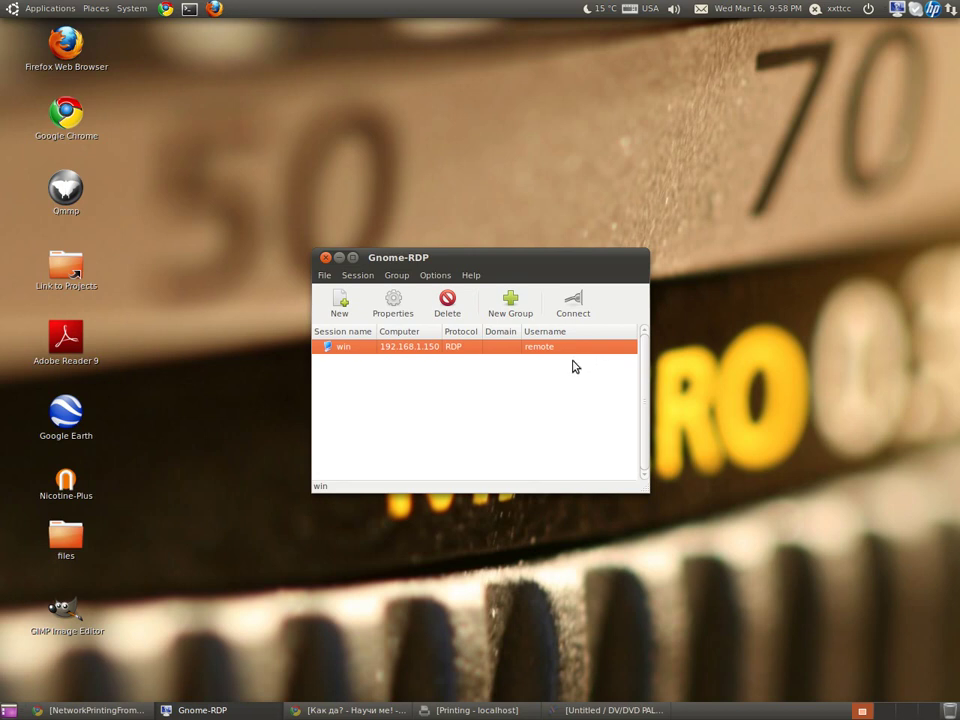
left_click(568, 305)
left_click(231, 298)
type("pass")
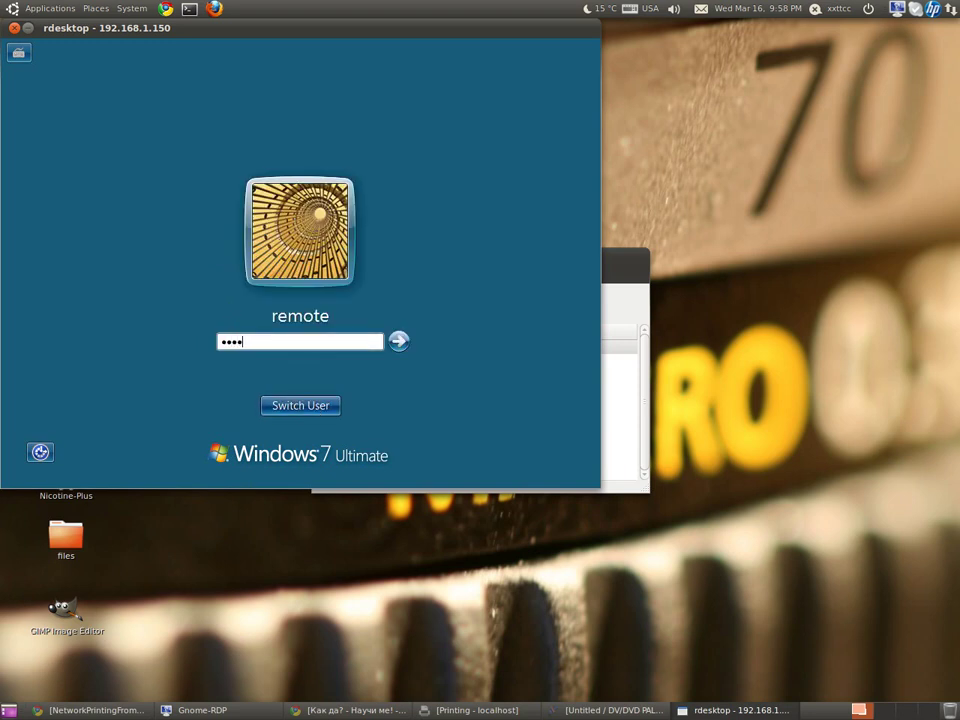
key("Return")
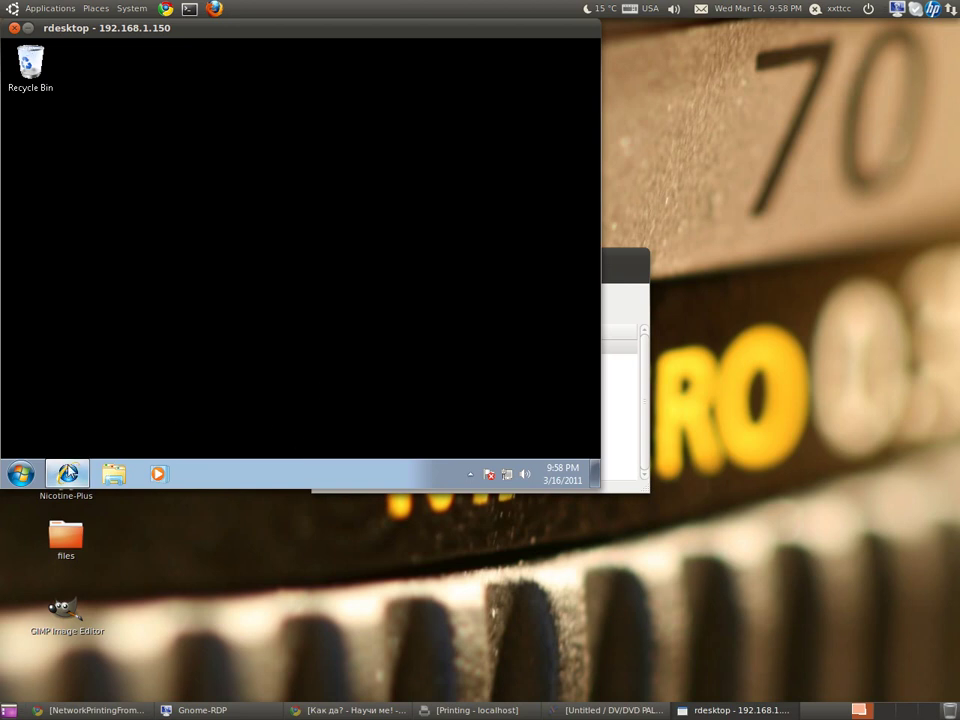
mouse_move(70, 476)
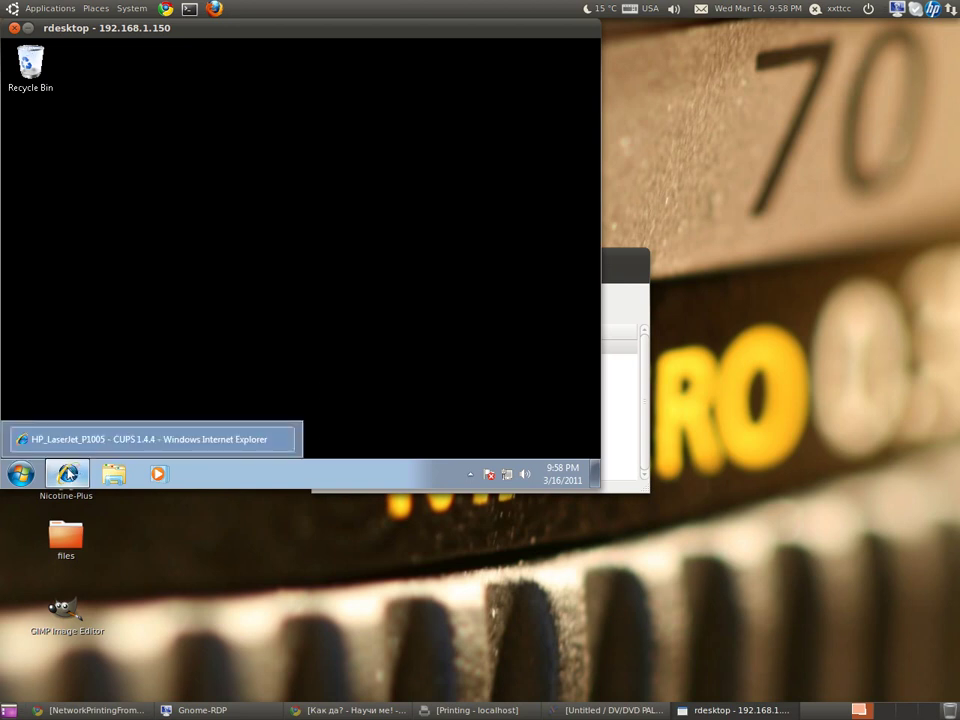
left_click(238, 440)
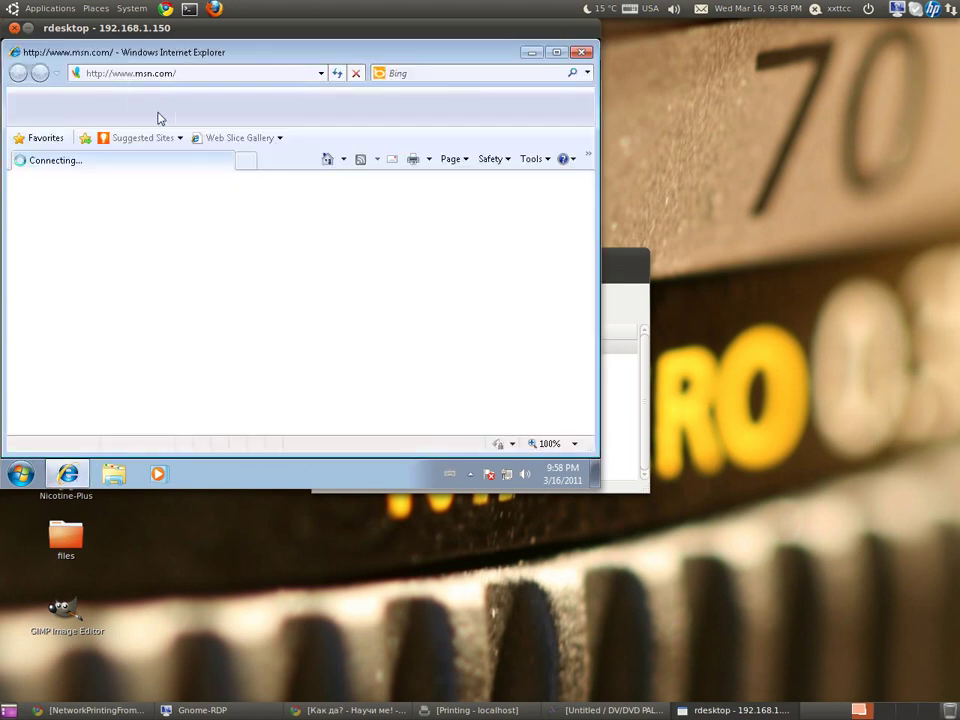
left_click(170, 72)
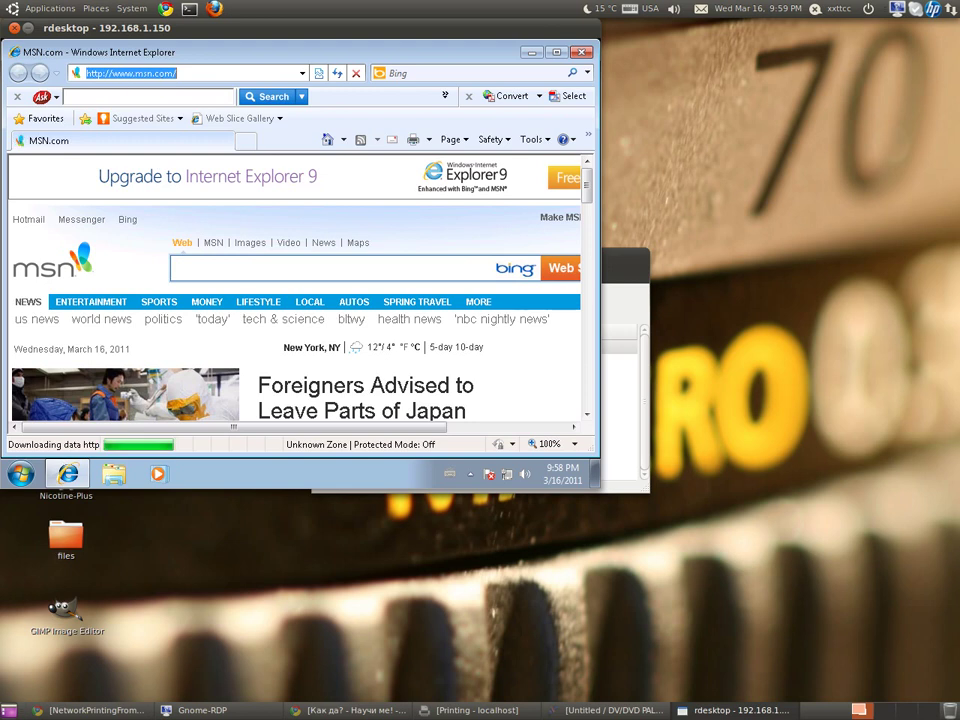
type("ht")
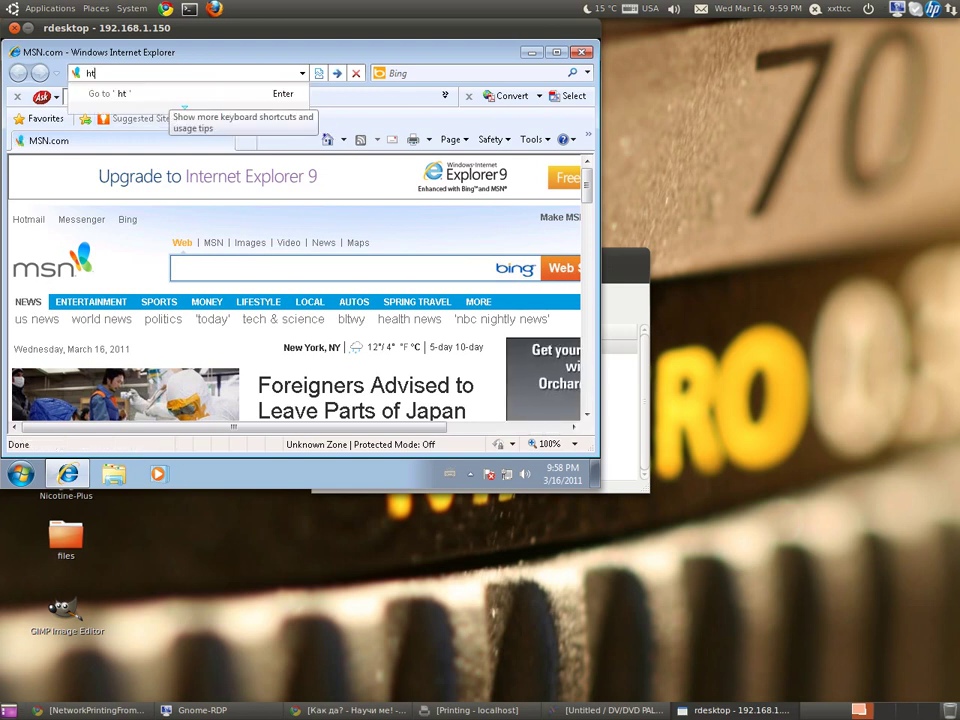
type("tp://")
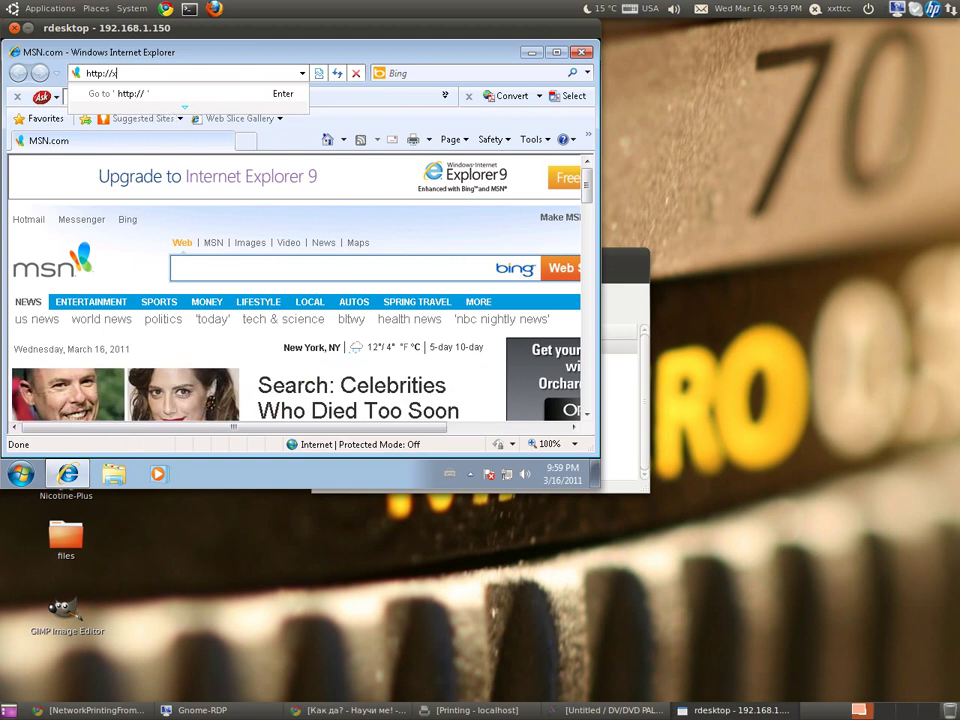
type("xttcc-")
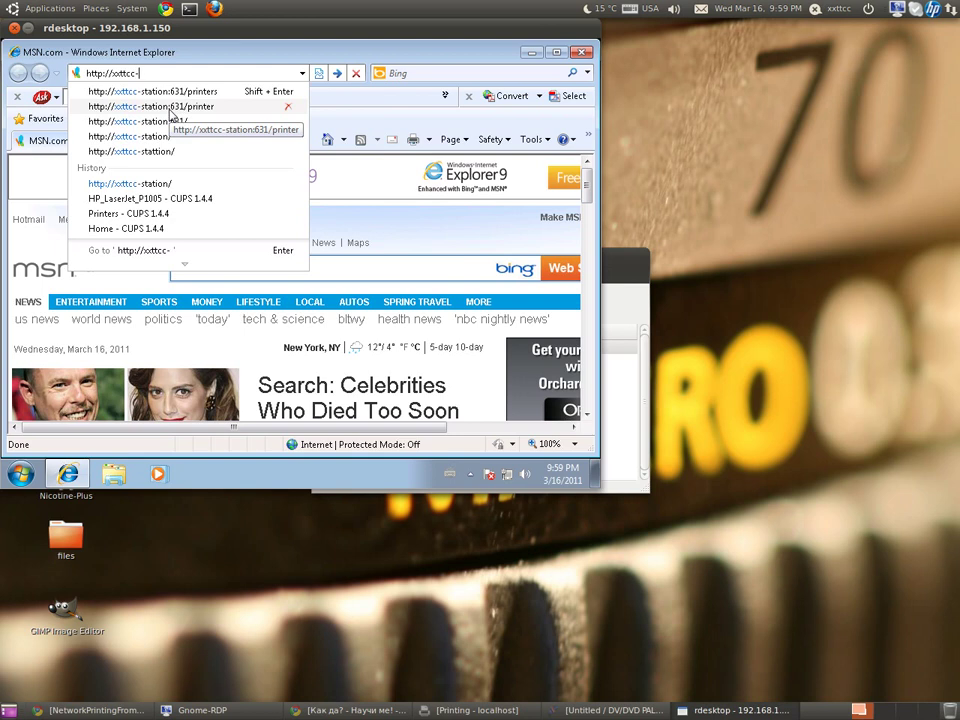
type("station")
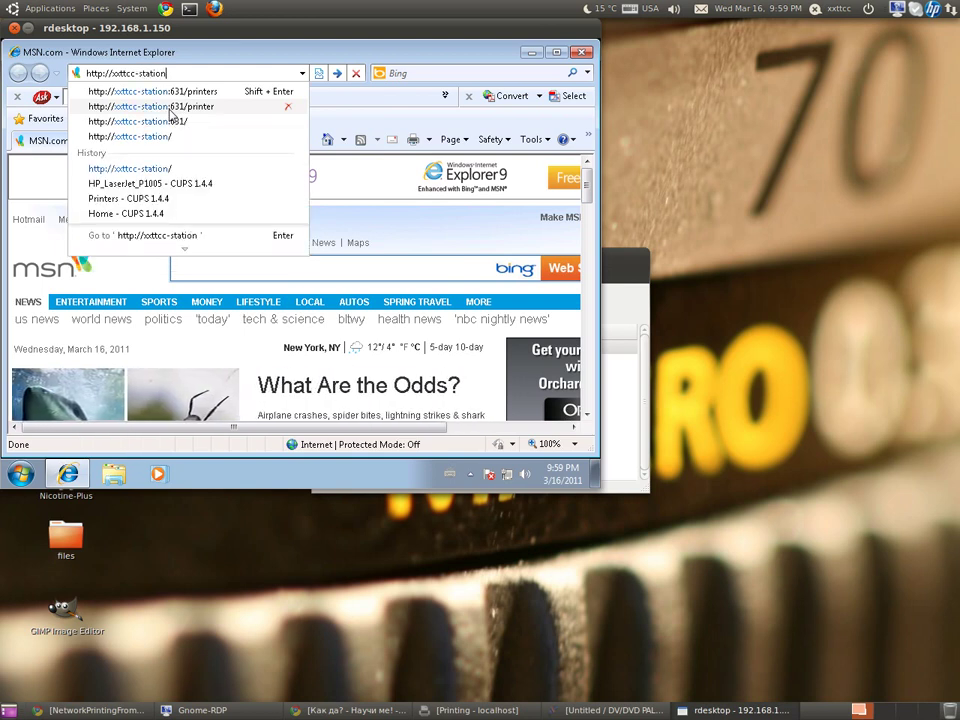
key("Return")
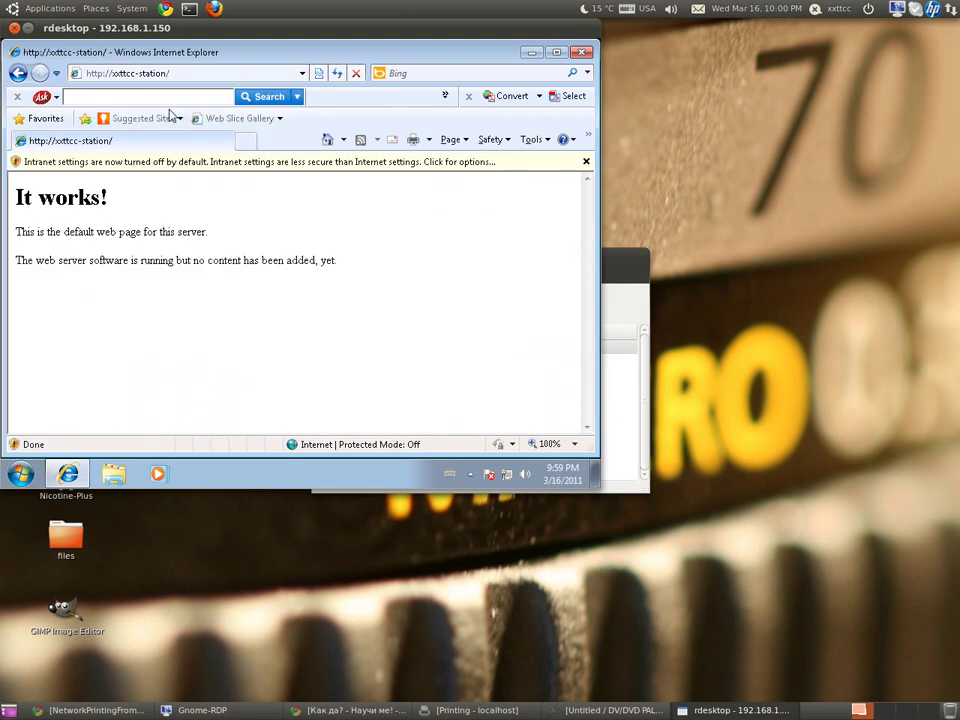